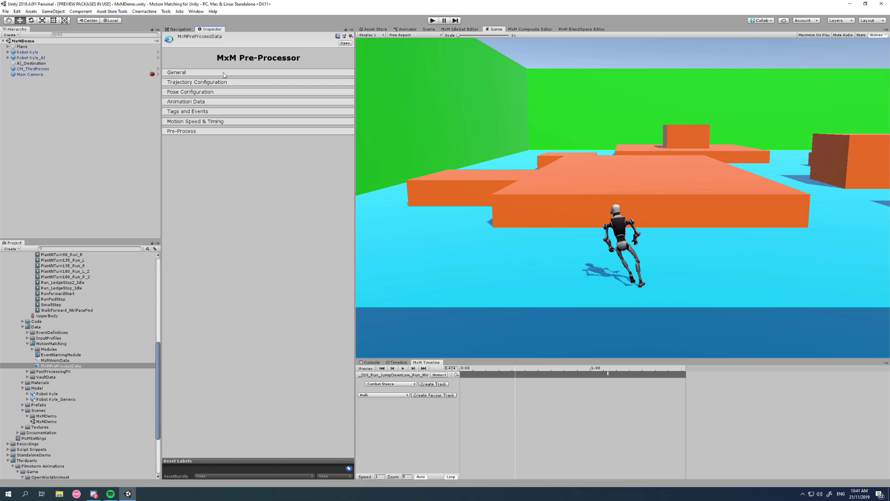
Step: Expand the Pre-Processor's General, Trajectory Configuration and Pose Configuration settings to review them
left_click(224, 73)
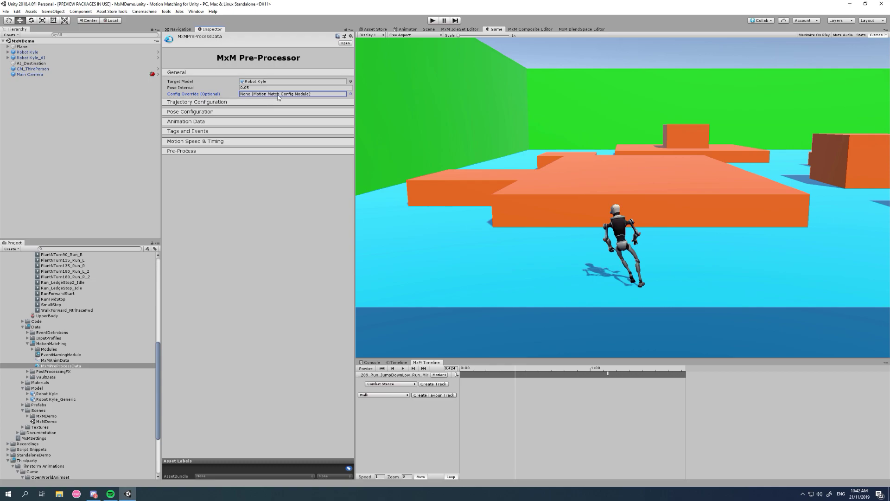
left_click(251, 102)
left_click(242, 154)
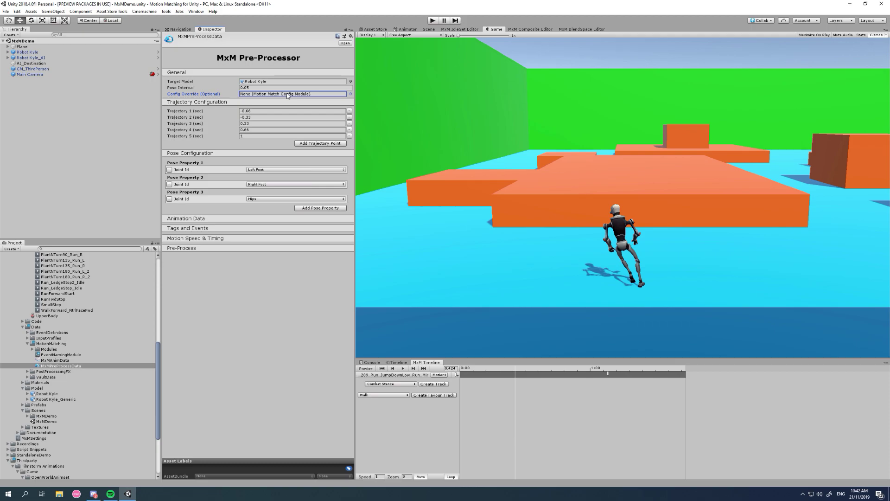
right_click(42, 350)
Step: Create a Motion Match Config module asset in MotionMatching and set Robot Kyle as its target model
right_click(42, 343)
left_click(41, 344)
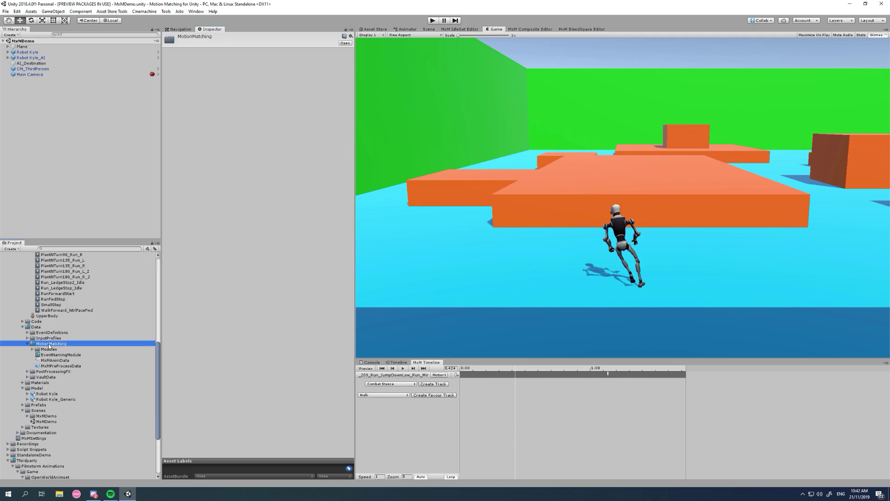
right_click(41, 344)
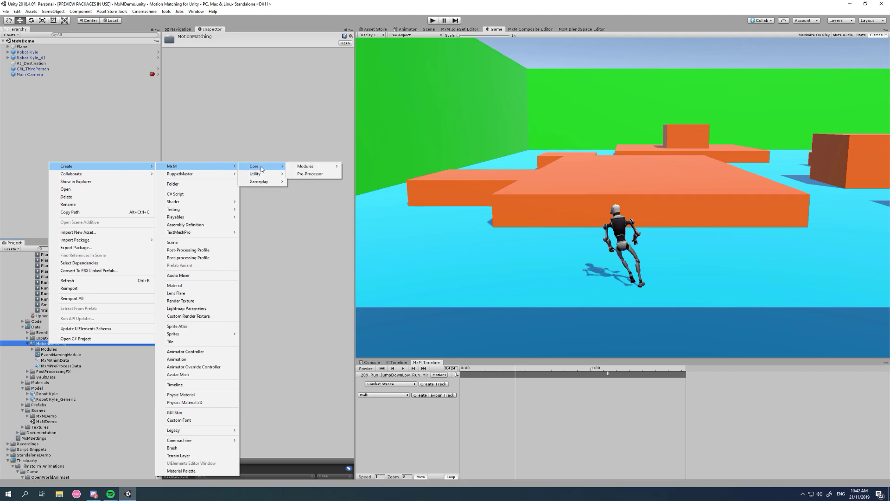
mouse_move(303, 169)
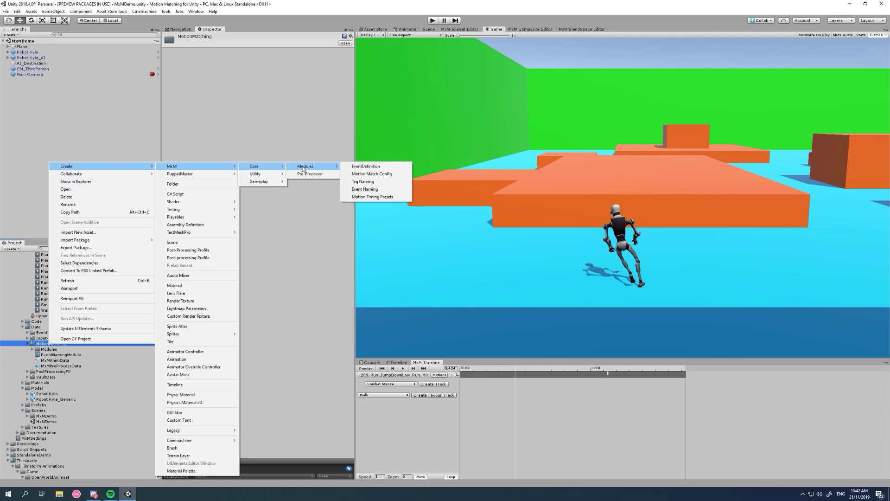
left_click(375, 174)
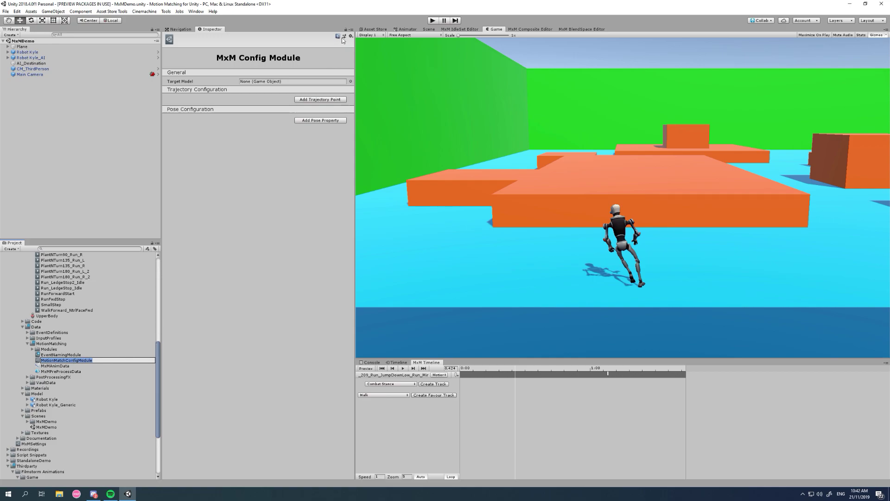
left_click(268, 154)
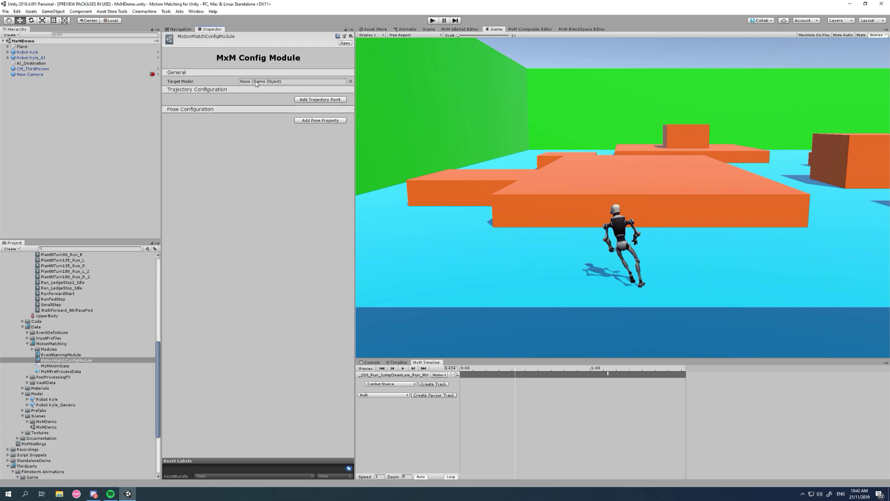
left_click_drag(47, 399, 282, 84)
Step: Add five trajectory points to the config module
left_click(310, 99)
left_click(310, 105)
left_click(310, 111)
left_click(309, 118)
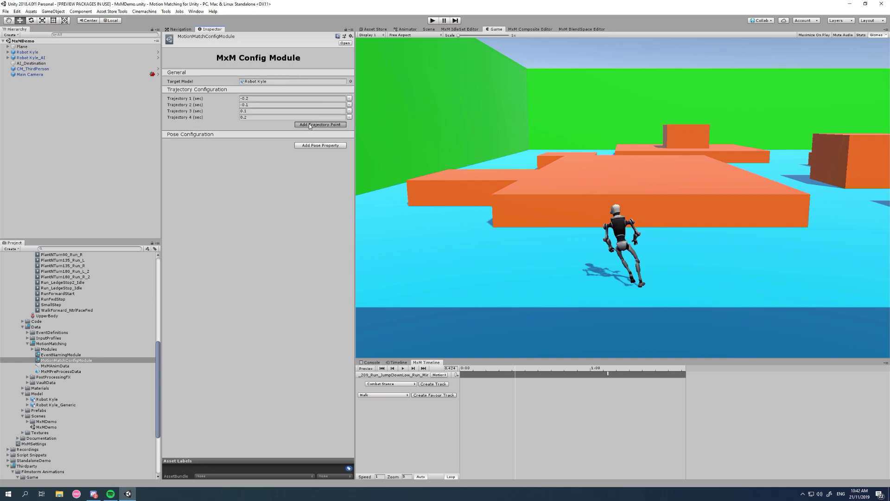
left_click(310, 124)
Step: Set the five trajectory times to -0.66, -0.33, 0.33, 0.66 and 1
left_click(260, 99)
type("-0.66")
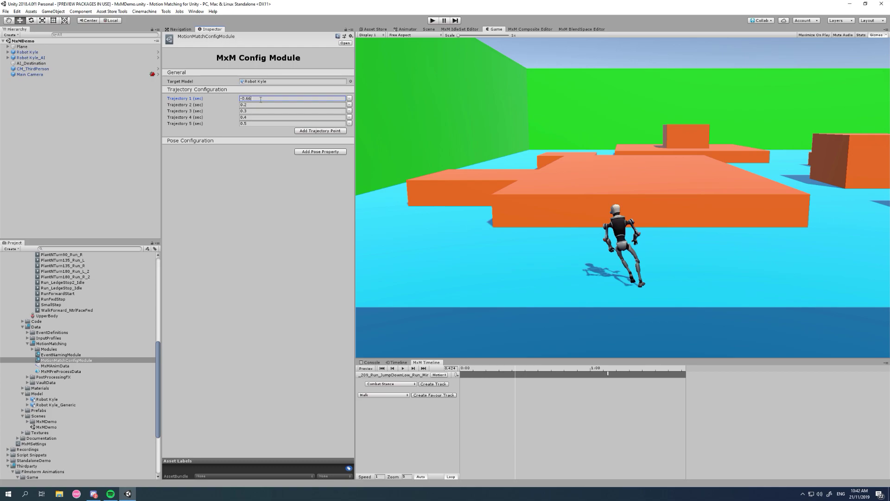
left_click(261, 104)
type("0.33")
left_click(259, 111)
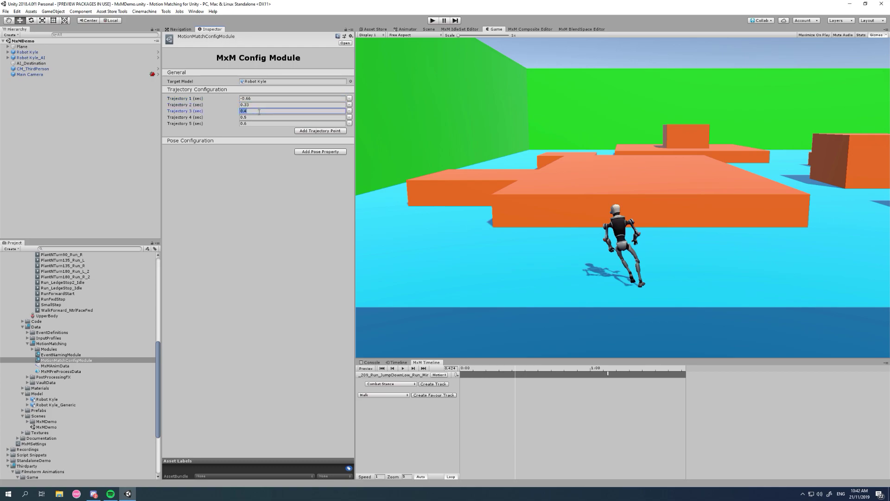
left_click(254, 105)
type("-0.33")
left_click(253, 111)
type("0.33")
left_click(251, 117)
type("0.66")
left_click(250, 123)
type("1")
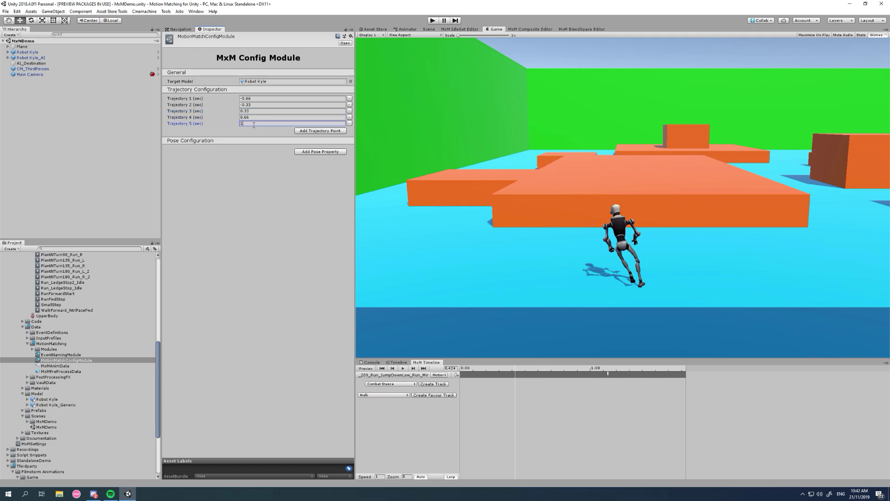
Step: Add three pose properties using the Left Foot, Right Foot and Hips joints
left_click(320, 152)
left_click(320, 166)
left_click(315, 180)
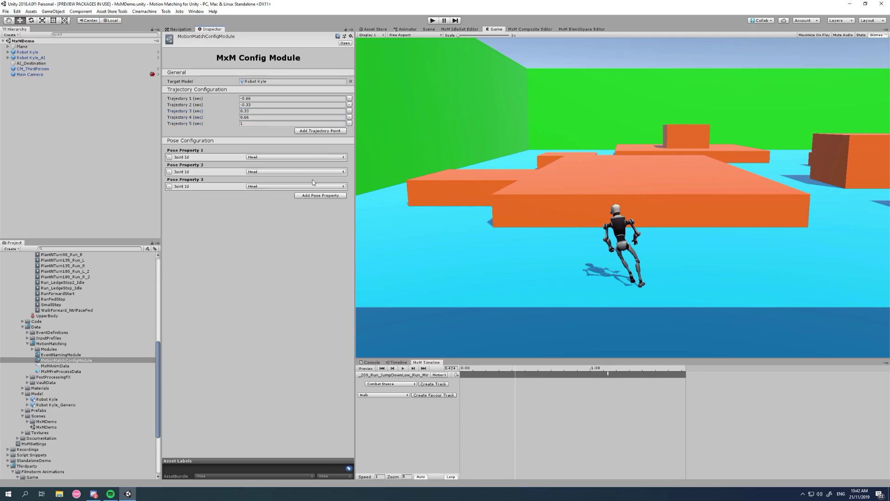
left_click(303, 157)
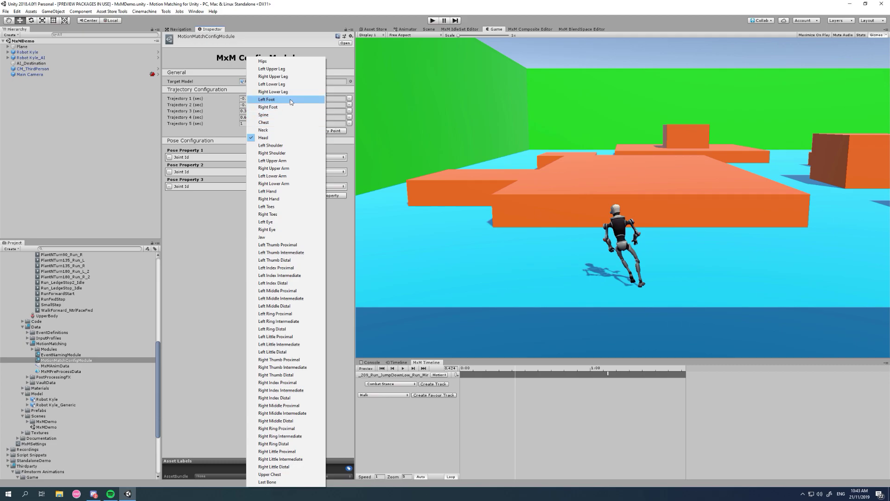
left_click(274, 107)
left_click(285, 171)
left_click(272, 107)
left_click(283, 186)
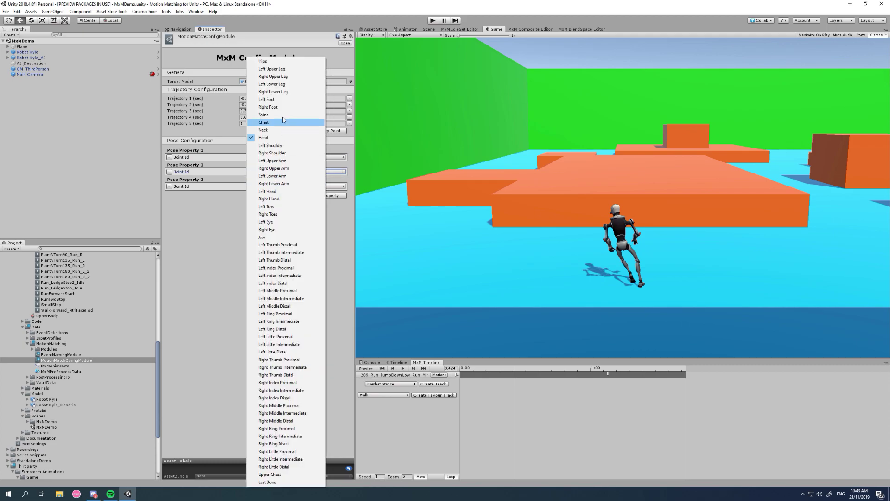
left_click(262, 61)
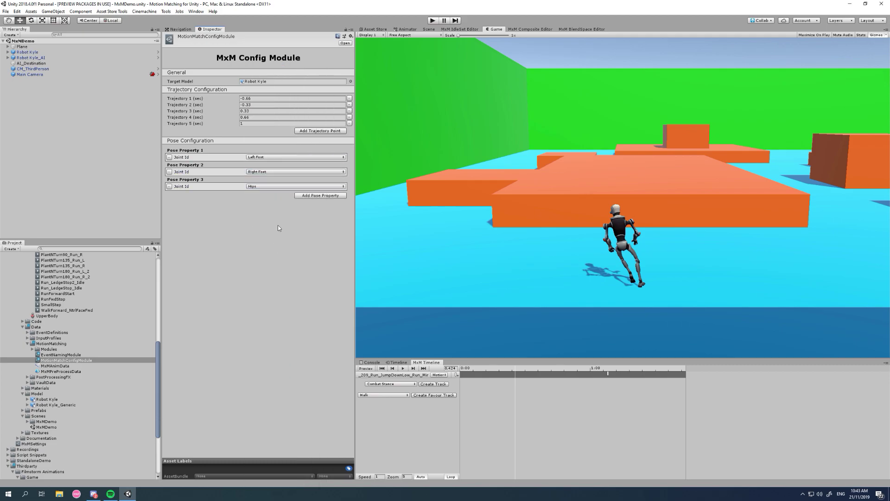
left_click(56, 371)
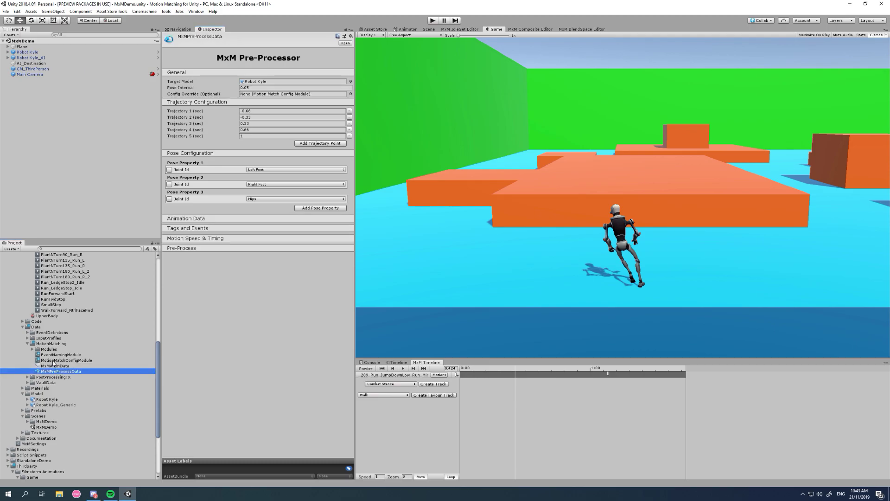
Step: Drag MotionMatchConfigModule into the MxMPreProcessData Config Override field
left_click(52, 360)
left_click_drag(53, 365, 279, 96)
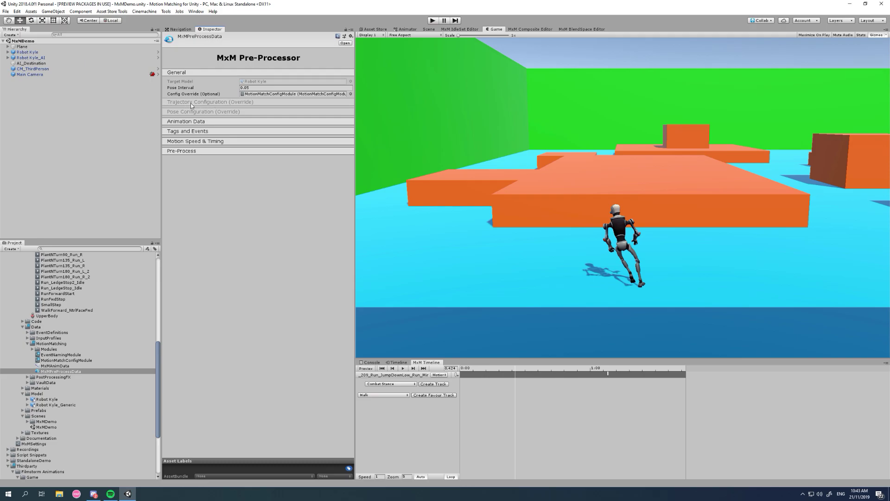
double_click(259, 82)
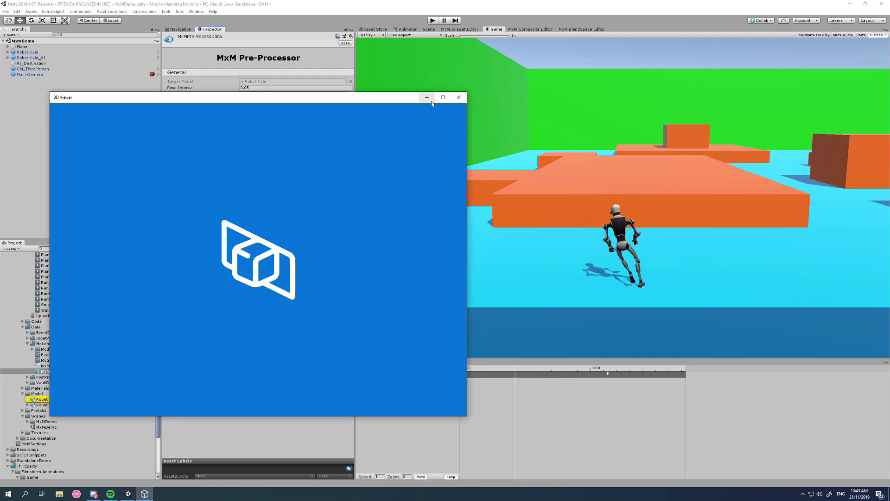
left_click(427, 97)
left_click(267, 94)
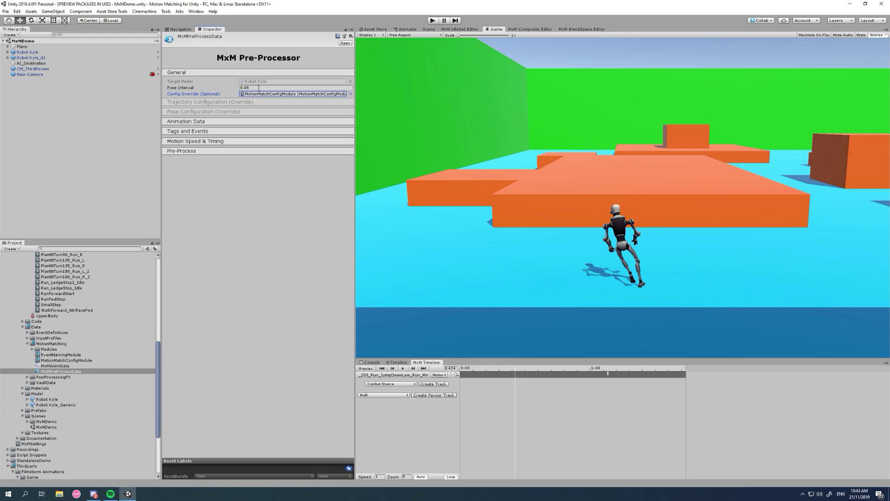
left_click(259, 88)
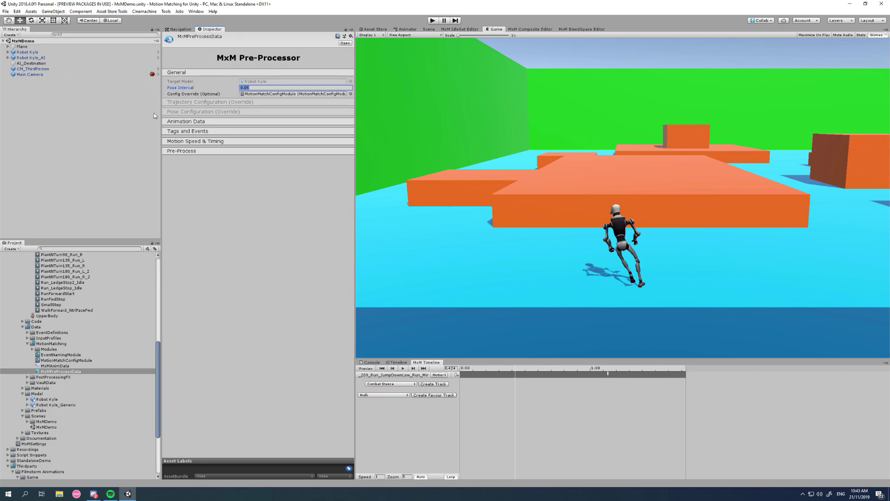
Step: Collapse General settings and expand Tags and Events to review the Require Tags names like Crouch
left_click(218, 73)
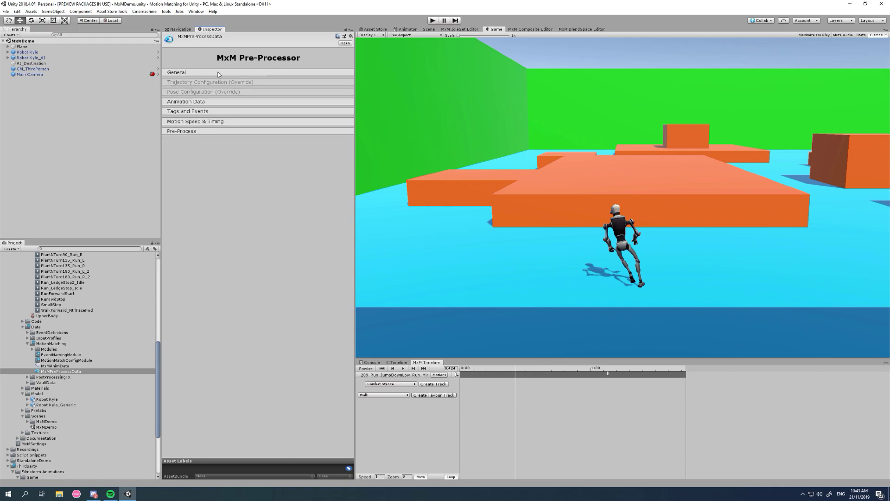
left_click(194, 111)
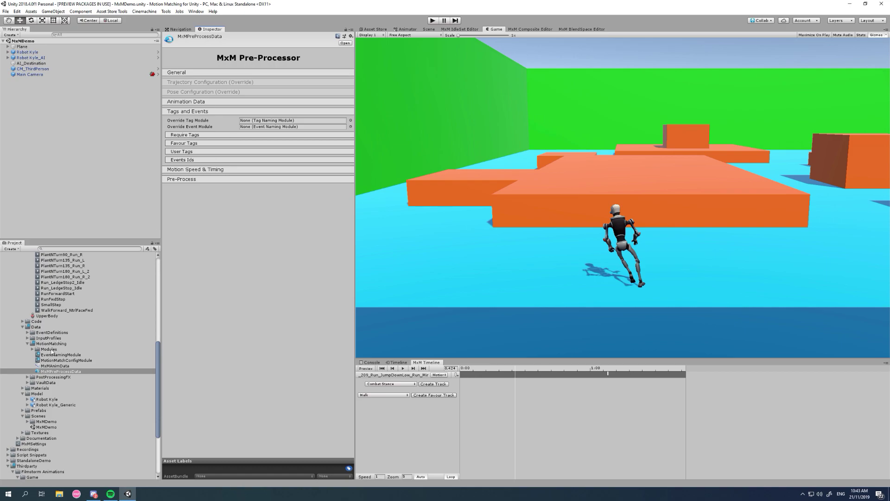
left_click(207, 136)
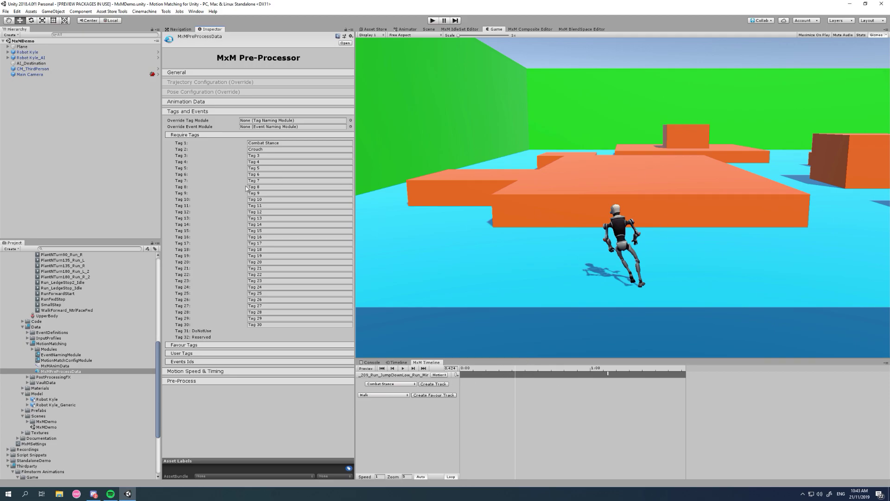
left_click(266, 156)
left_click(271, 150)
left_click(265, 149)
Step: Review the Favour Tags and User Tags lists, then fold both away
left_click(197, 135)
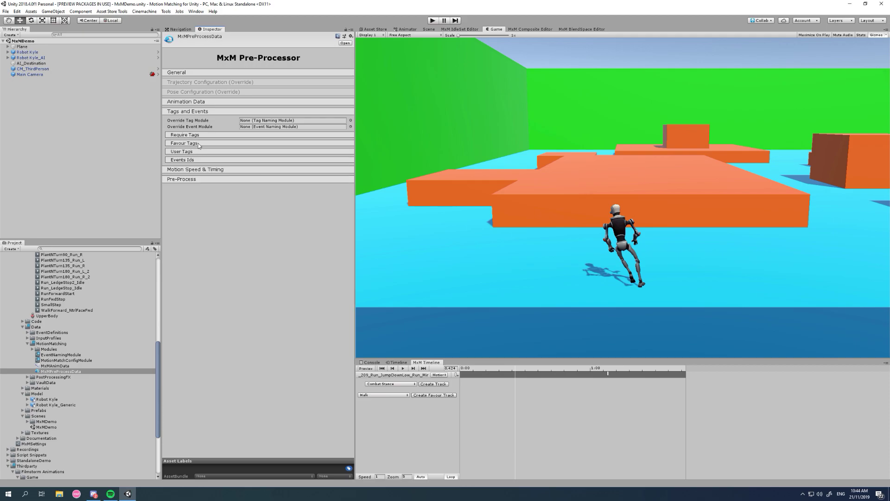
left_click(199, 144)
left_click(217, 354)
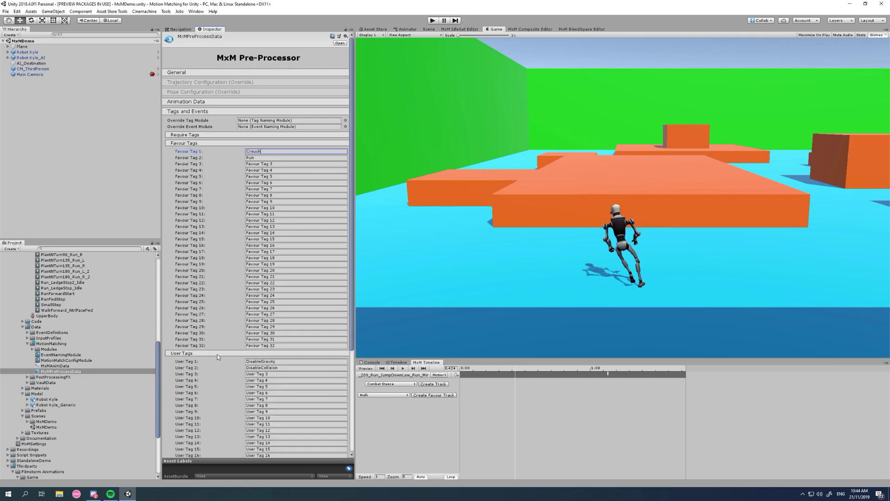
scroll(236, 352, "down", 3)
scroll(238, 352, "down", 3)
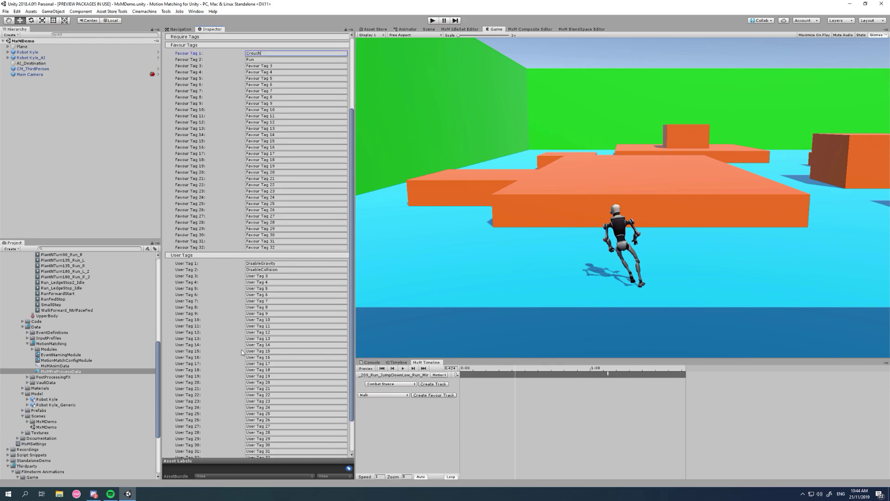
left_click(246, 256)
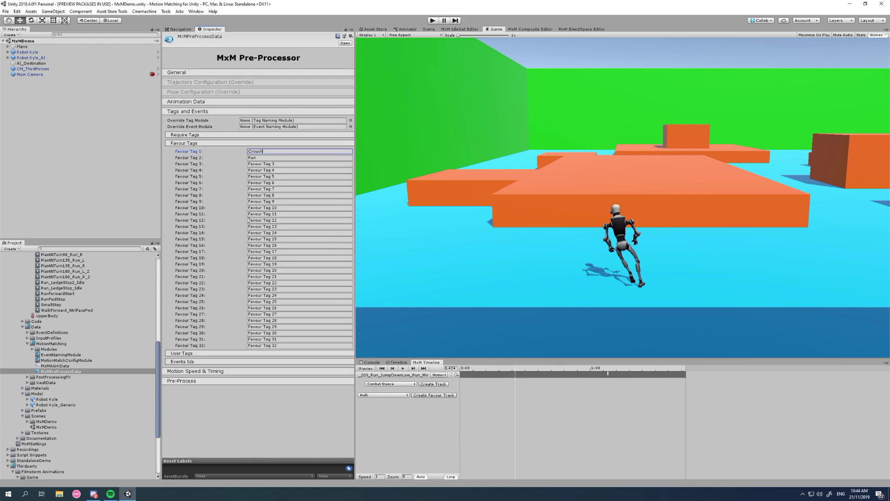
left_click(237, 142)
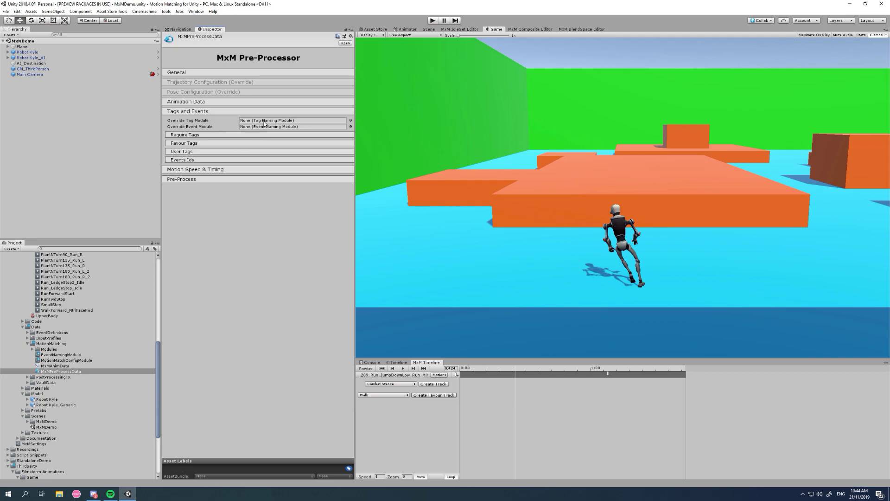
right_click(49, 344)
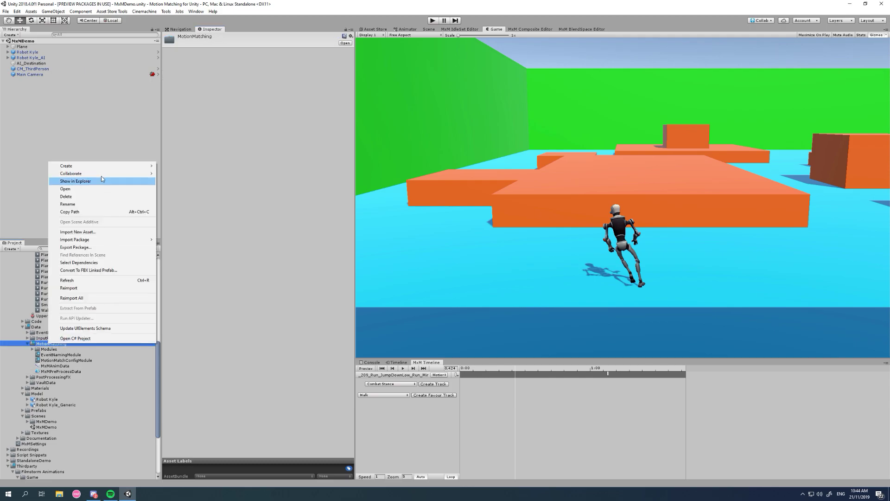
Step: Create a Tag Naming module asset via Create > MxM > Core > Modules
mouse_move(125, 167)
mouse_move(233, 165)
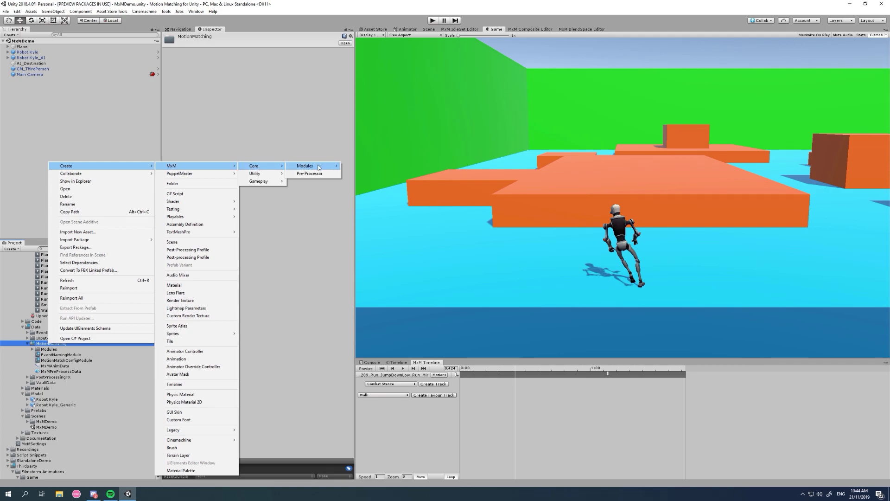
mouse_move(320, 167)
left_click(374, 181)
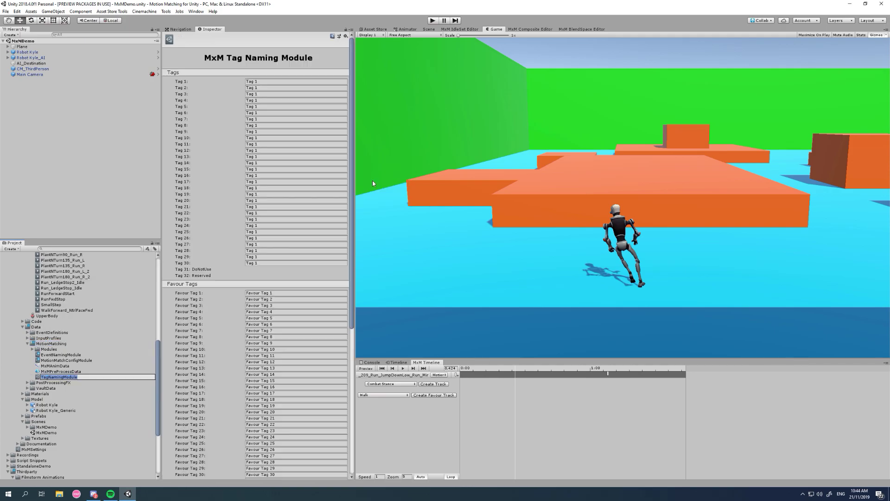
Step: Inspect the new module's default Tags, Favour Tags and User Tags lists, then fold them away
left_click(304, 72)
left_click(294, 82)
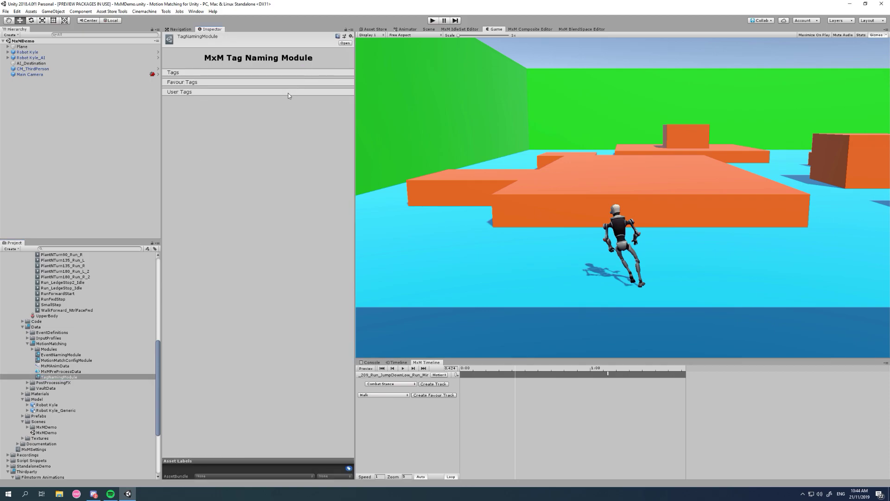
left_click(288, 92)
left_click(290, 82)
left_click(293, 73)
scroll(295, 184, "down", 2)
scroll(295, 185, "up", 2)
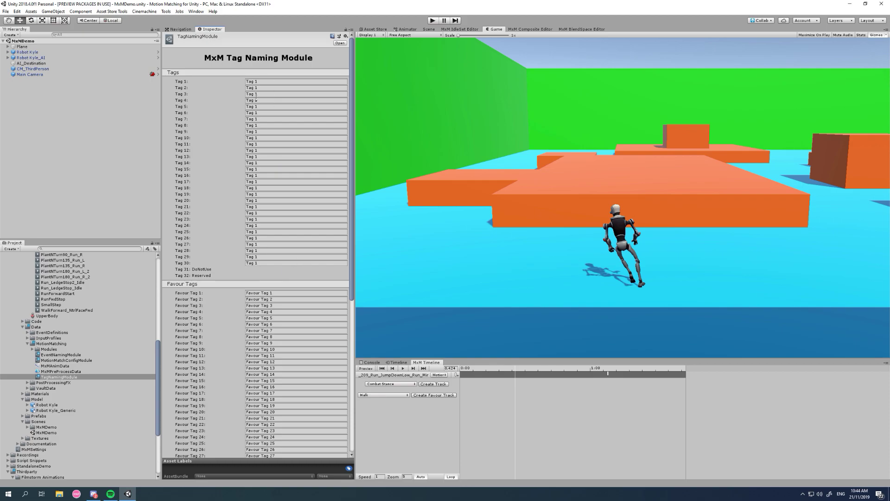
left_click(255, 73)
left_click(251, 82)
left_click(241, 91)
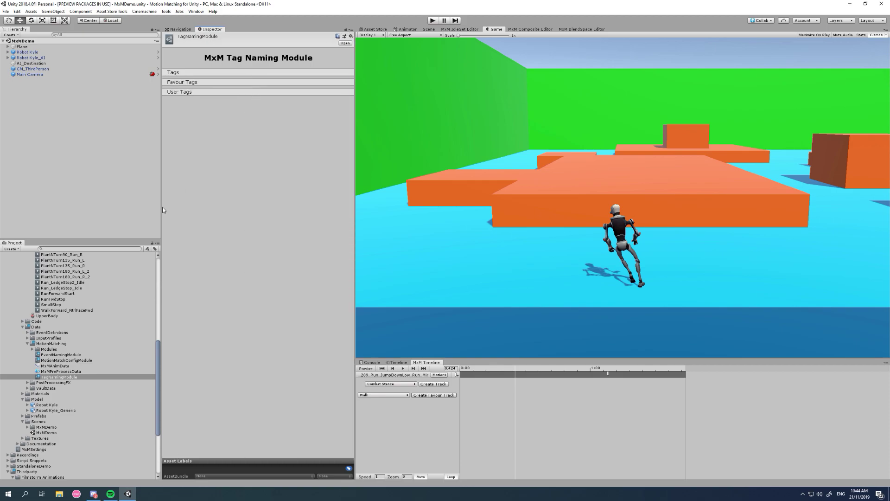
left_click(60, 371)
Step: Assign TagNamingModule as the Override Tag Module, expand Events Ids, and play the scene
left_click_drag(59, 377, 272, 123)
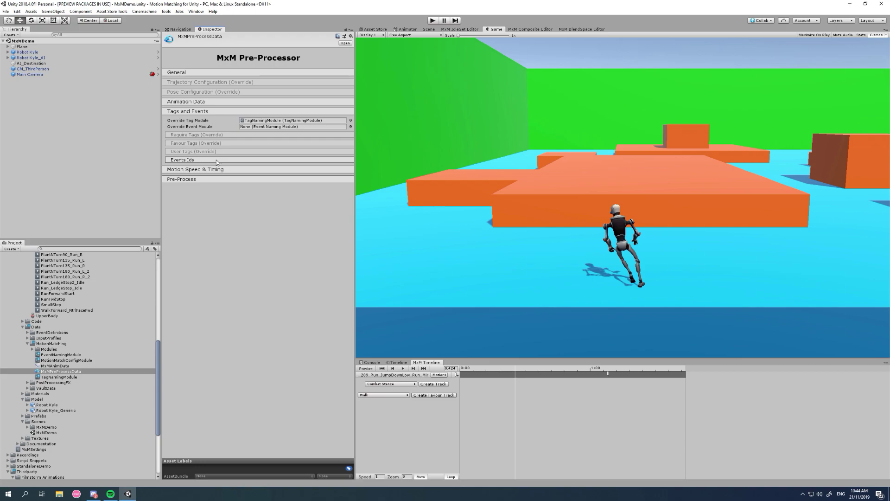
left_click(190, 160)
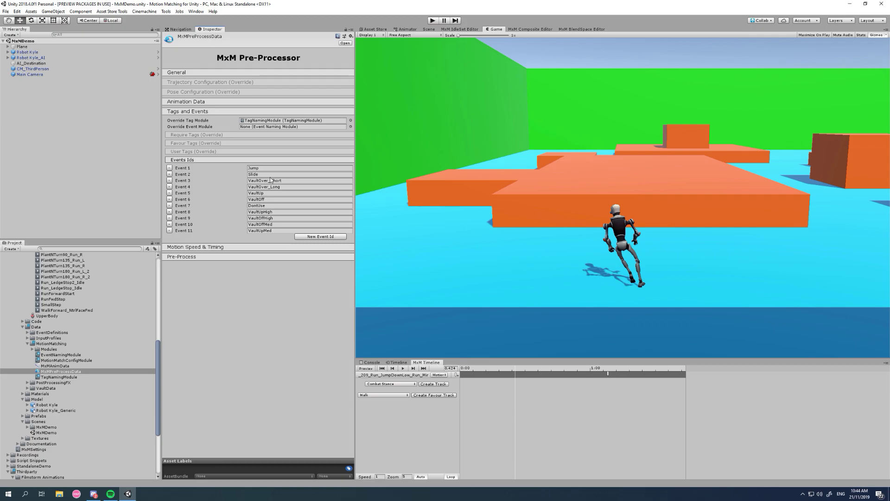
left_click(435, 22)
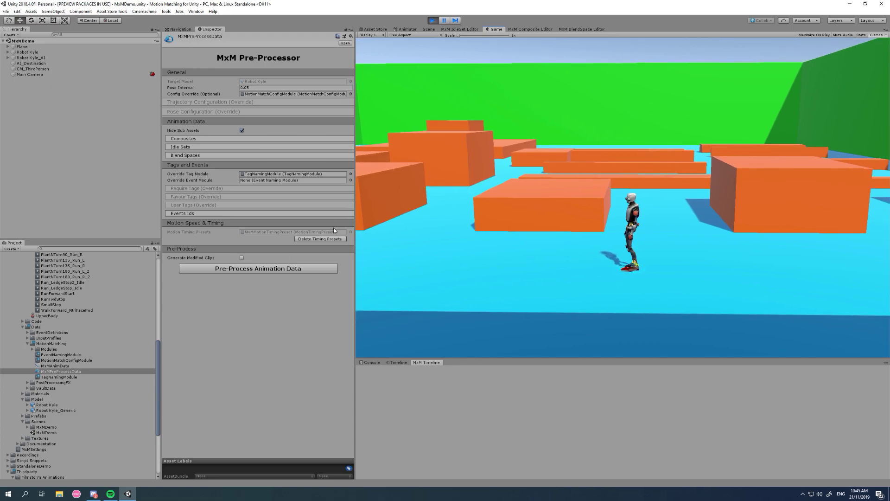
Step: Expand Events Ids and inspect the event names such as Slide, VaultUp and VaultUpMed
left_click(215, 213)
left_click(274, 227)
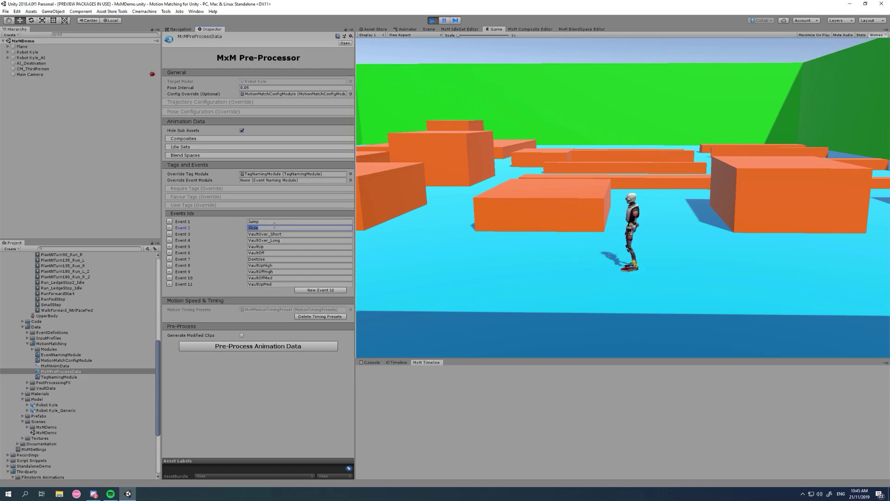
double_click(270, 247)
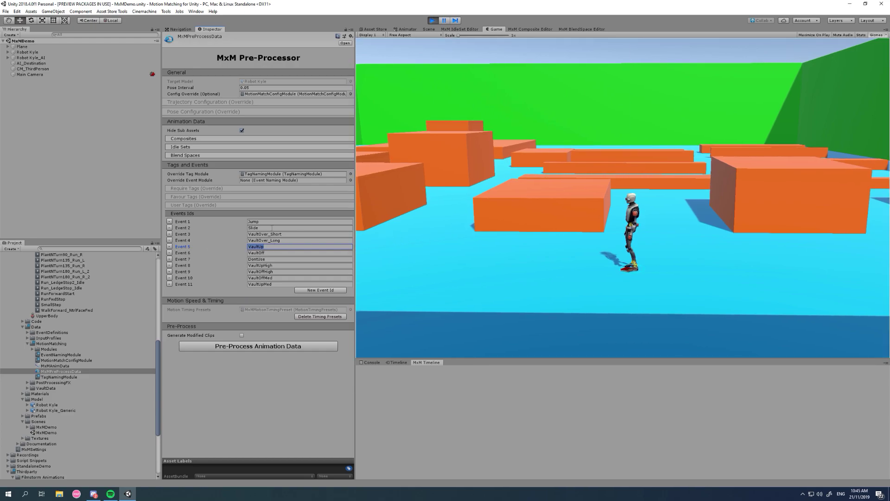
left_click(250, 217)
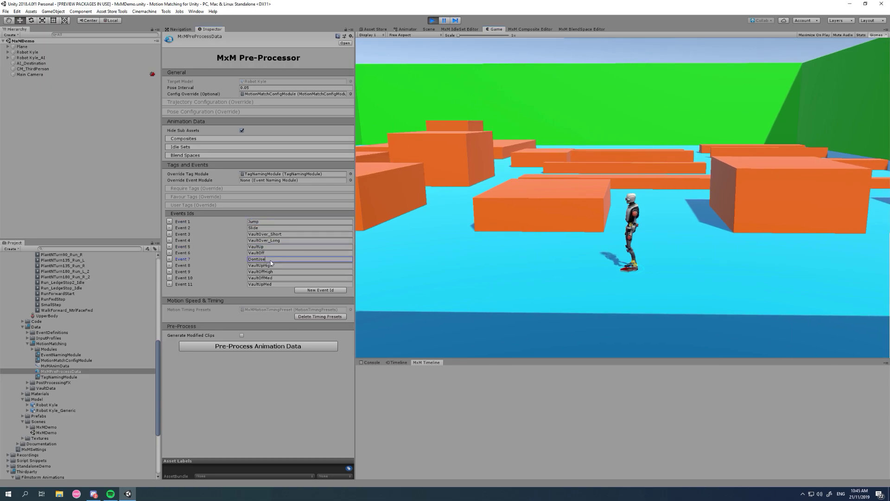
left_click(273, 278)
left_click(274, 283)
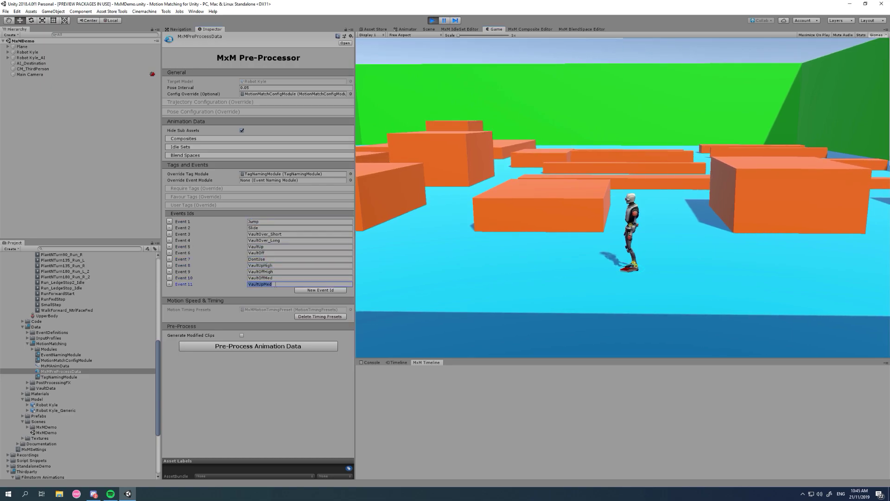
left_click(275, 284)
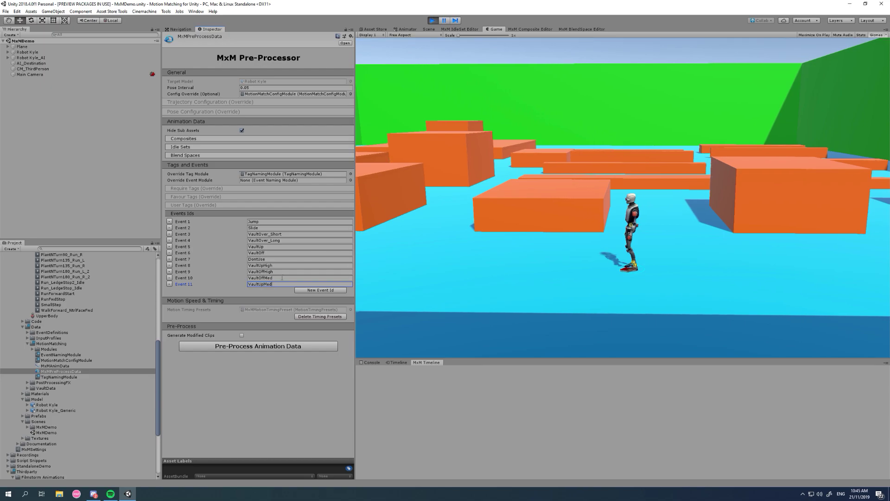
left_click(60, 354)
Step: Browse the Create > MxM > Core > Modules menu, then reselect the existing EventNamingModule asset
key("Tab")
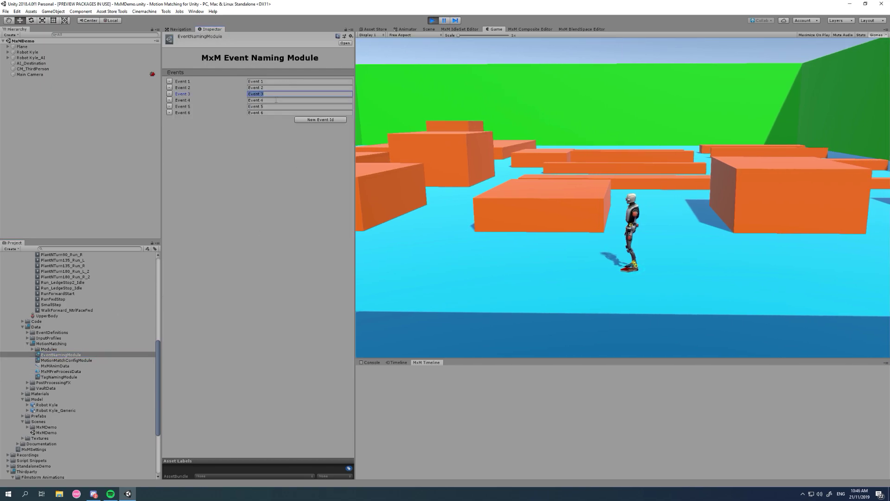
right_click(49, 344)
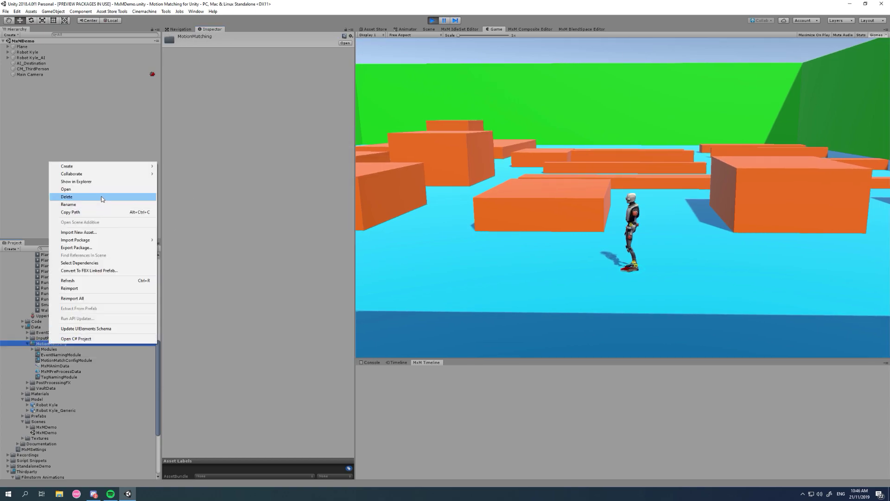
mouse_move(104, 173)
mouse_move(194, 166)
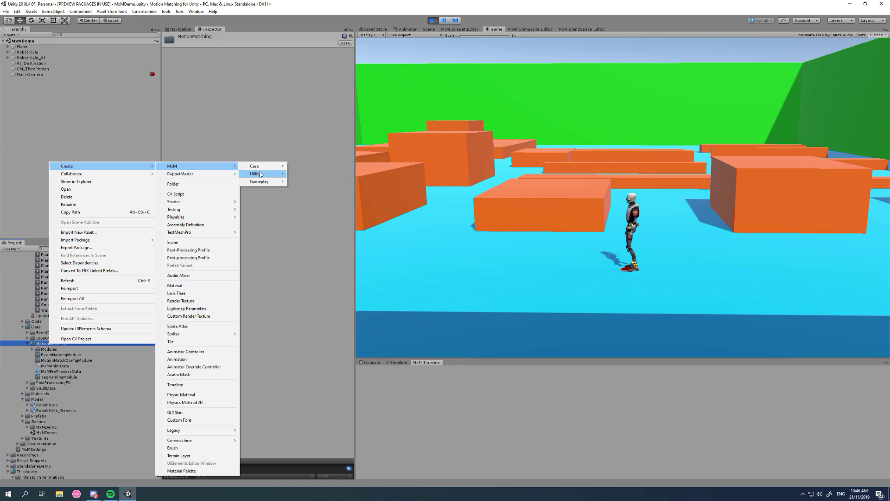
mouse_move(262, 168)
mouse_move(309, 167)
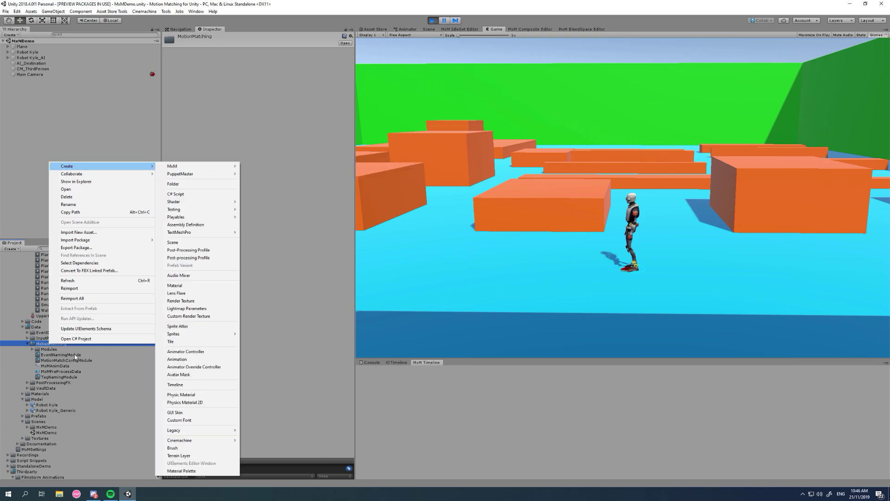
left_click(60, 354)
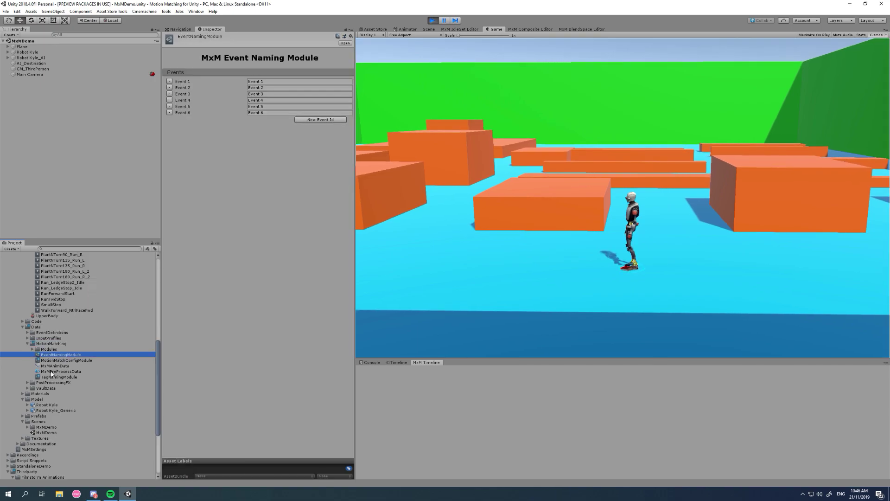
left_click(60, 371)
Step: Set EventNamingModule as the Override Event Module and collapse the Tags and Events section
left_click_drag(58, 354, 290, 181)
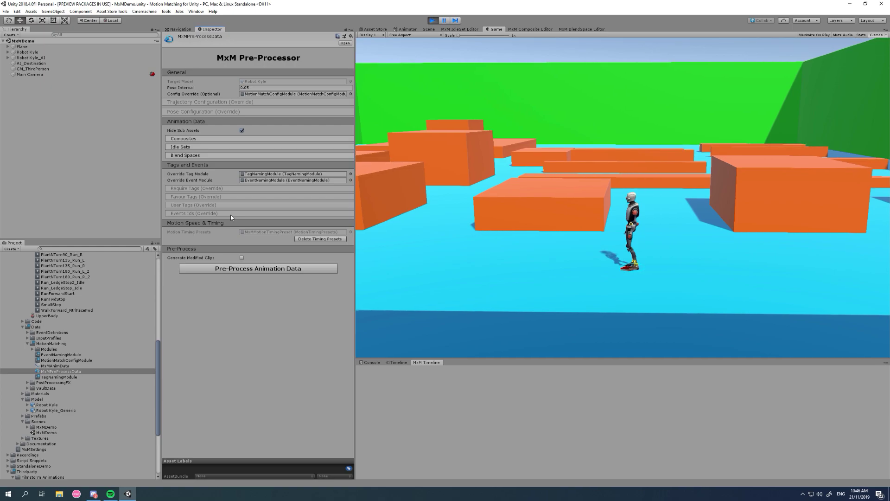
left_click(229, 165)
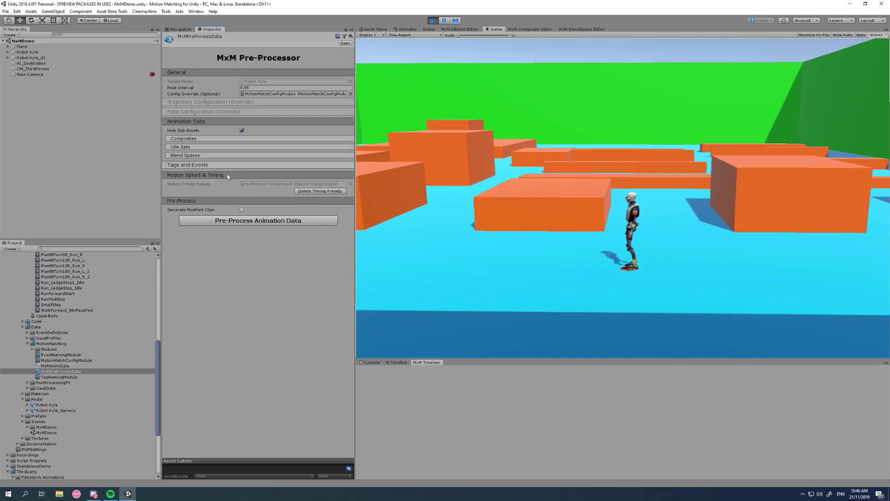